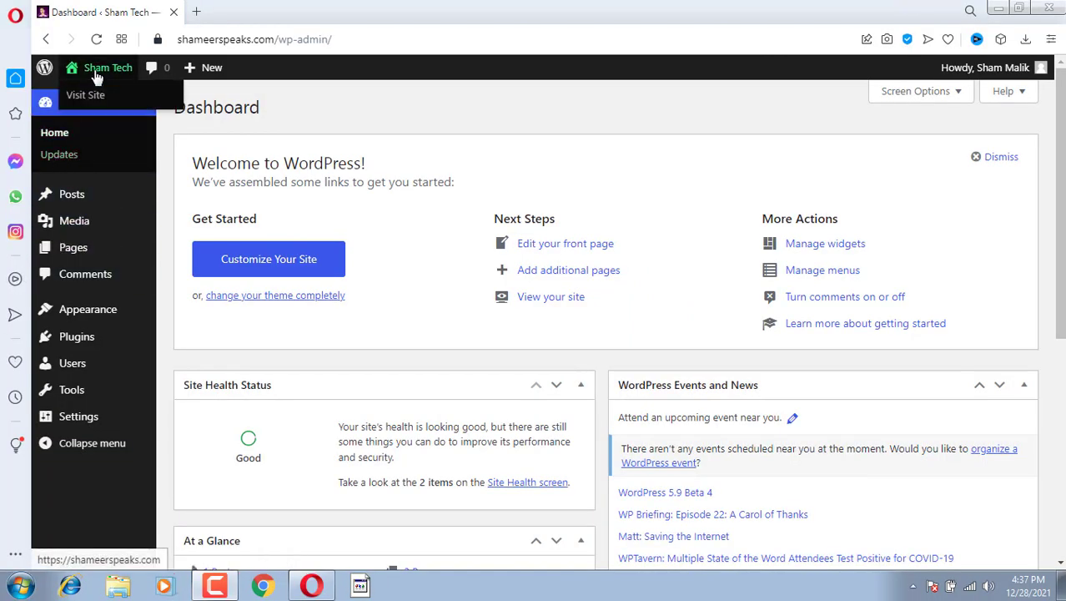
Step: Open the live Sham Tech site in a separate browser tab and bring it up
{"action": "right_click", "coordinate": [94, 73]}
{"action": "left_click", "coordinate": [142, 83]}
{"action": "left_click", "coordinate": [254, 10]}
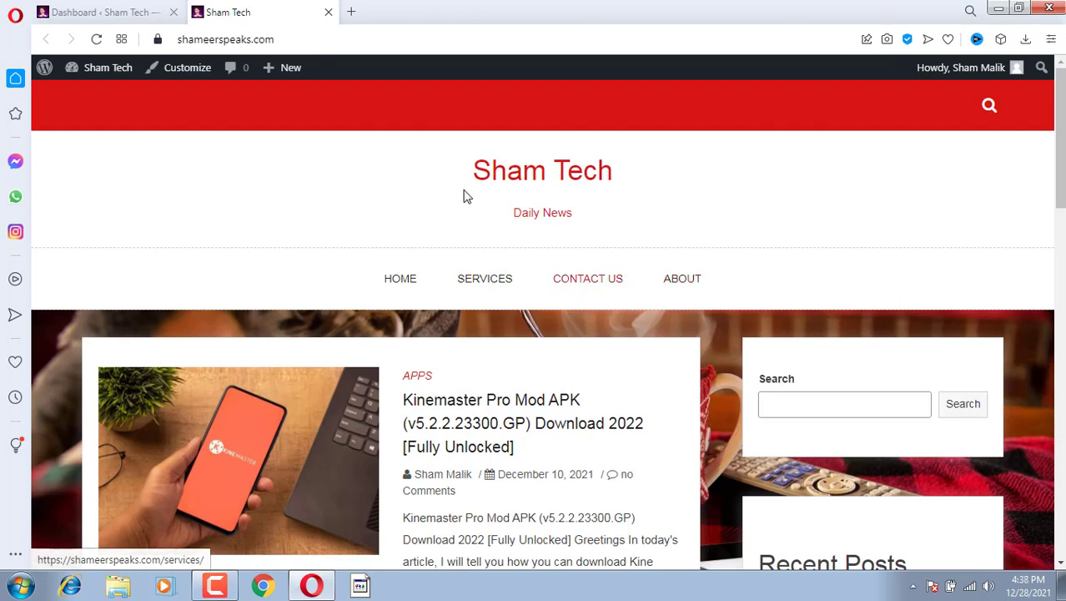
Step: Open the dashboard's menu editor and compare its menu structure with the live site's navigation bar
{"action": "left_click", "coordinate": [92, 15]}
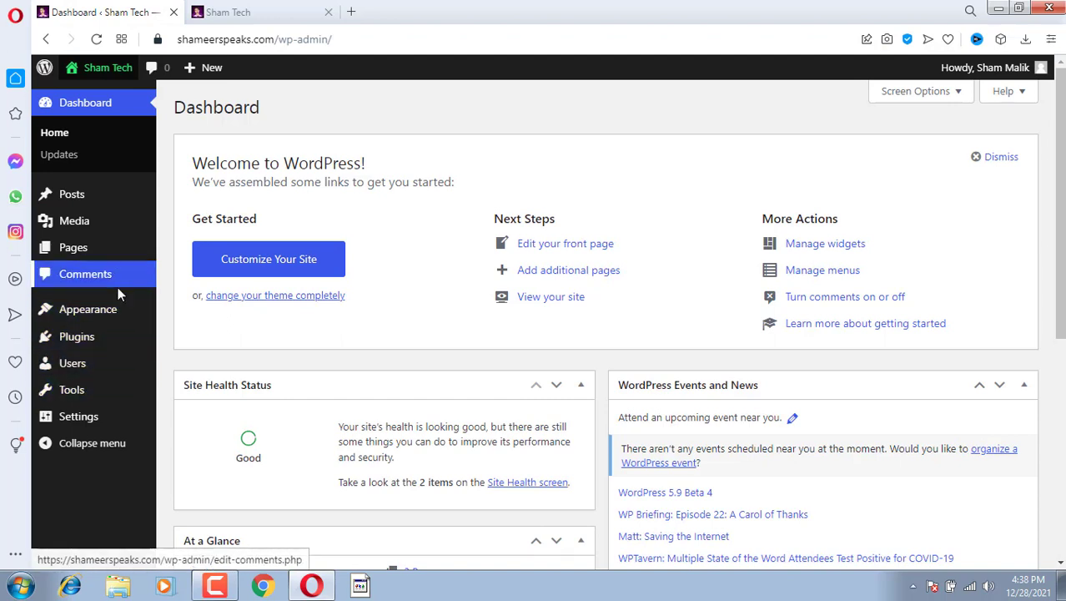
{"action": "mouse_move", "coordinate": [114, 317]}
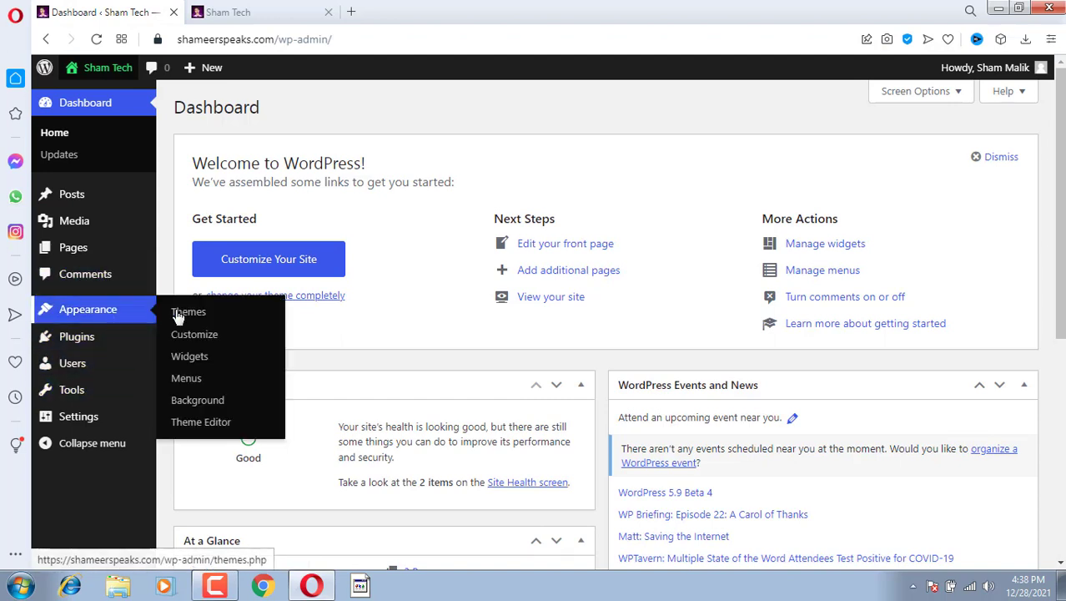
{"action": "left_click", "coordinate": [191, 382]}
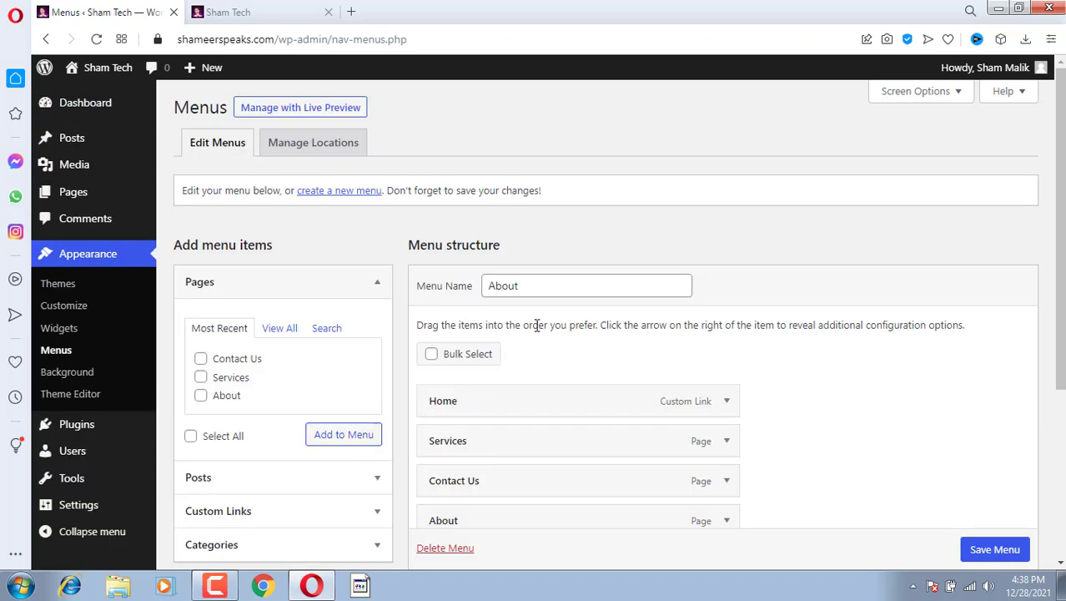
{"action": "scroll", "coordinate": [539, 326], "scroll_direction": "down", "scroll_amount": 1}
{"action": "left_click", "coordinate": [294, 9]}
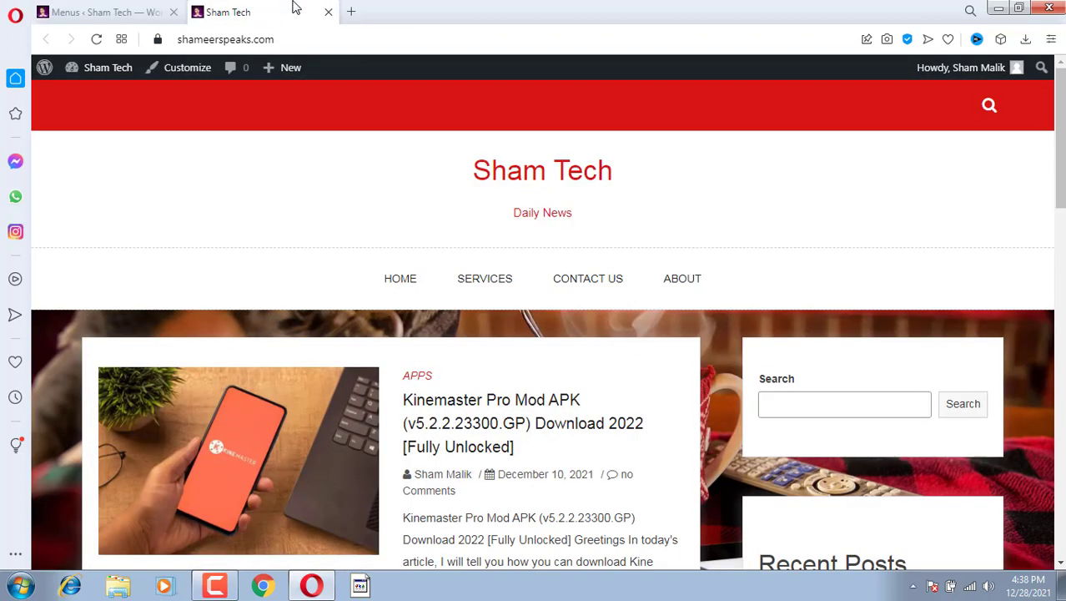
{"action": "left_click", "coordinate": [106, 6]}
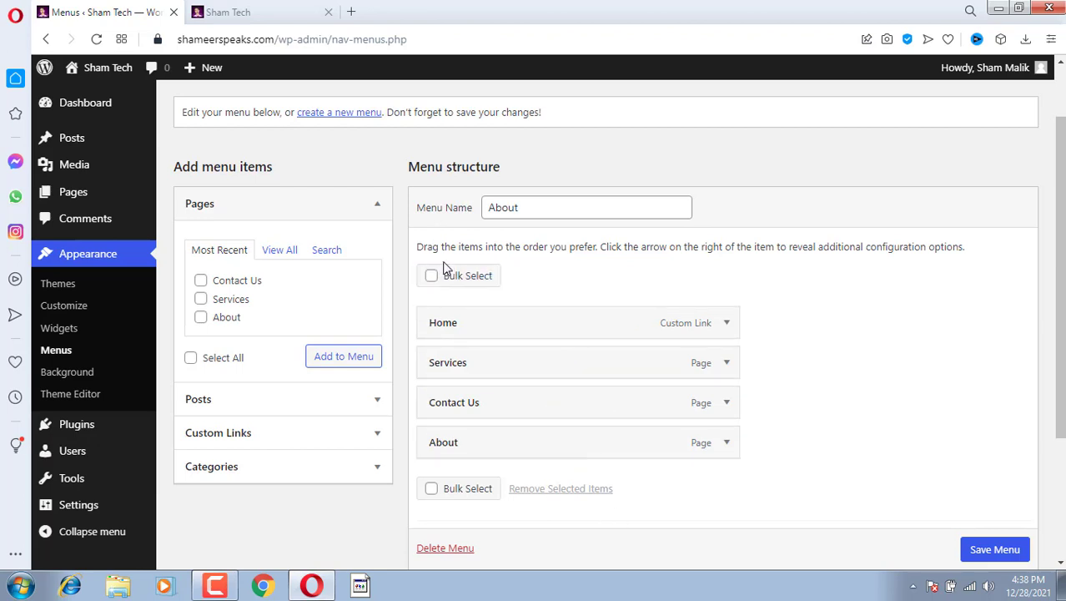
Step: Examine the pages and posts available as menu items, including the full list, search and most recent views
{"action": "left_click", "coordinate": [279, 250]}
{"action": "left_click", "coordinate": [331, 257]}
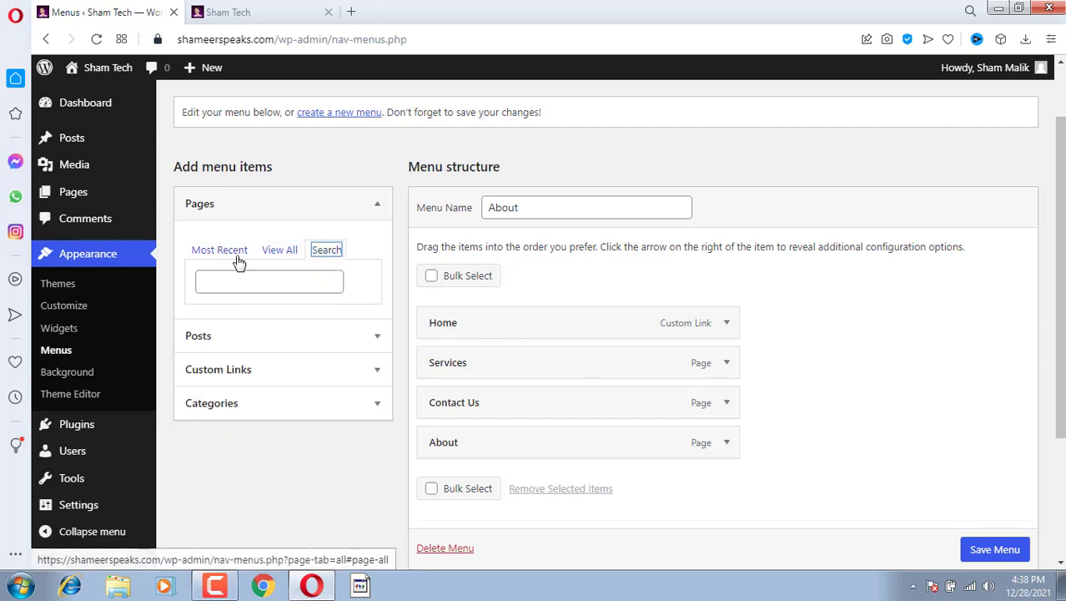
{"action": "left_click", "coordinate": [217, 252]}
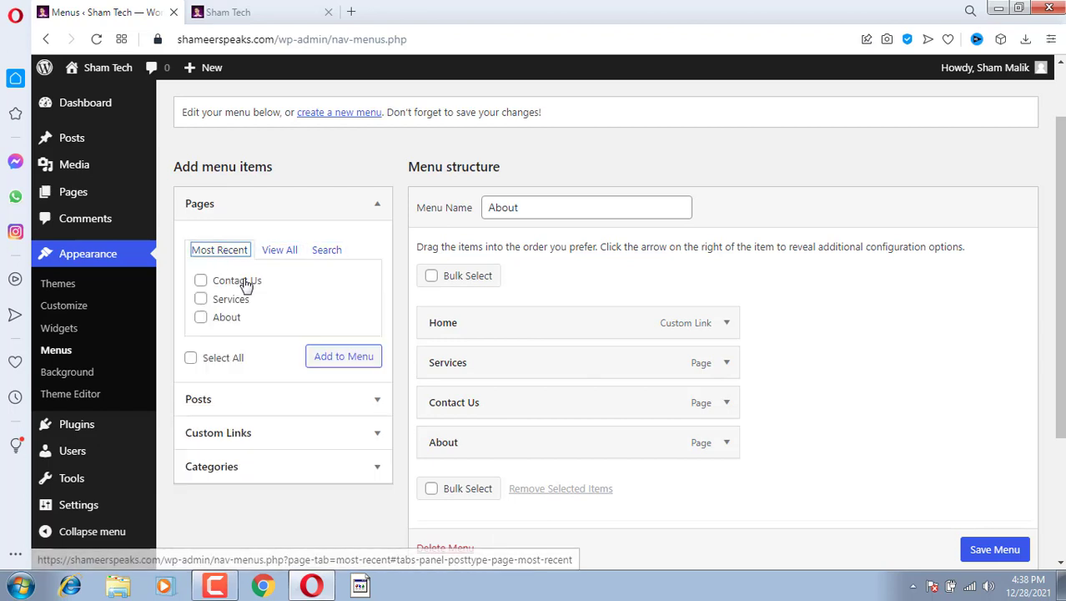
{"action": "left_click", "coordinate": [250, 404]}
{"action": "scroll", "coordinate": [321, 384], "scroll_direction": "up", "scroll_amount": 2}
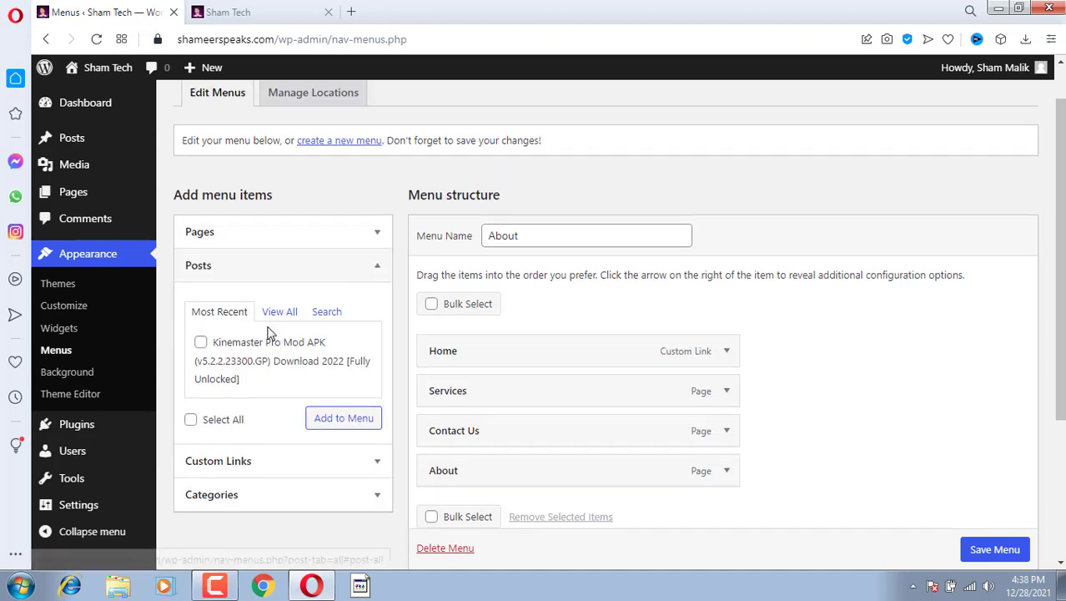
{"action": "left_click", "coordinate": [223, 282]}
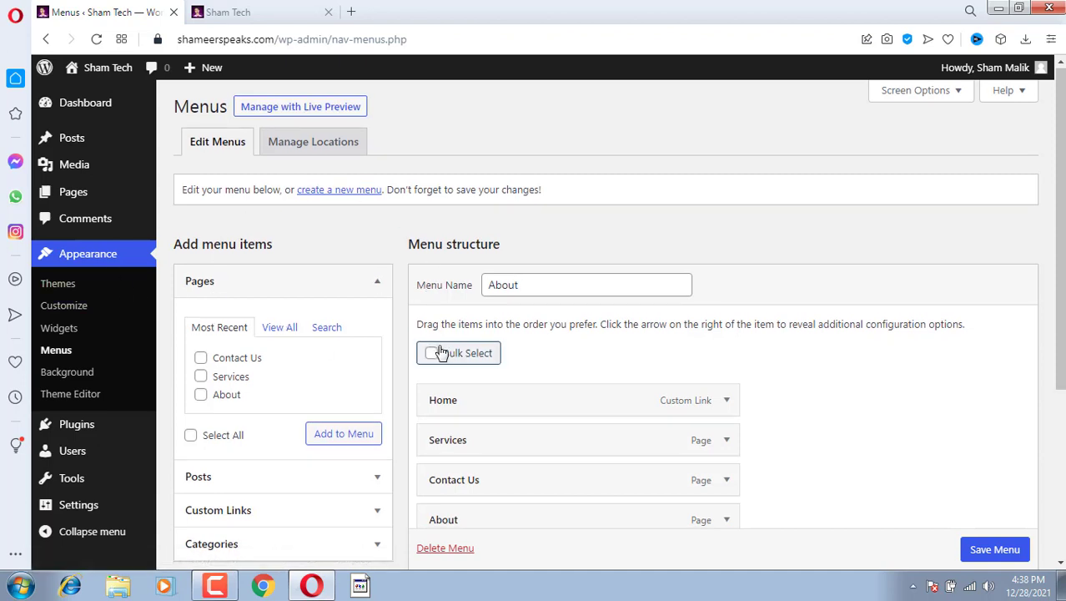
{"action": "scroll", "coordinate": [439, 352], "scroll_direction": "down", "scroll_amount": 1}
{"action": "scroll", "coordinate": [440, 344], "scroll_direction": "up", "scroll_amount": 1}
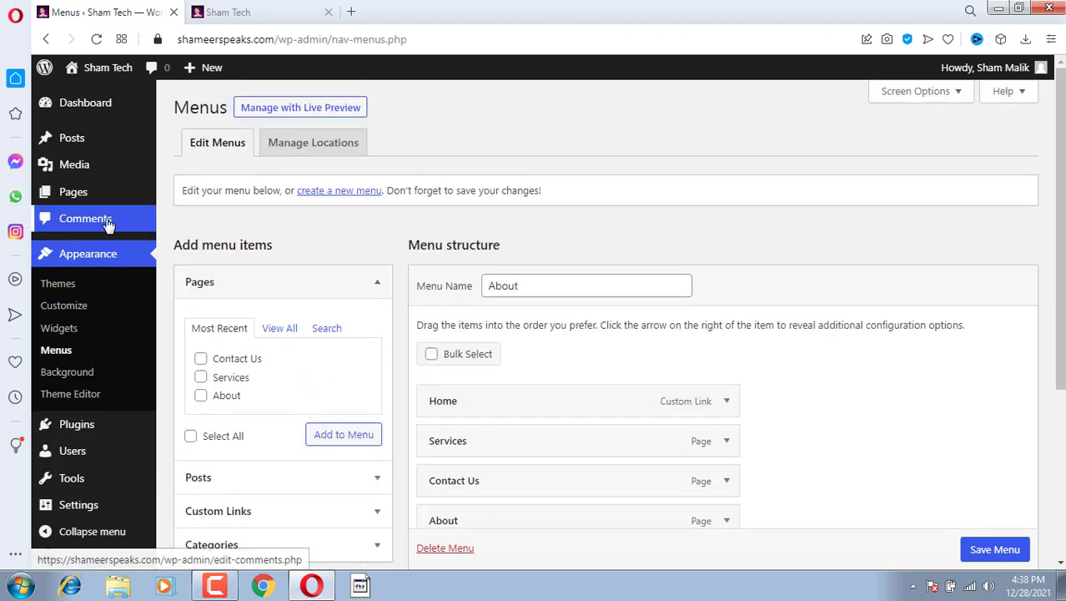
Step: Create a new page titled "FILM" and publish it
{"action": "mouse_move", "coordinate": [89, 192]}
{"action": "left_click", "coordinate": [231, 222]}
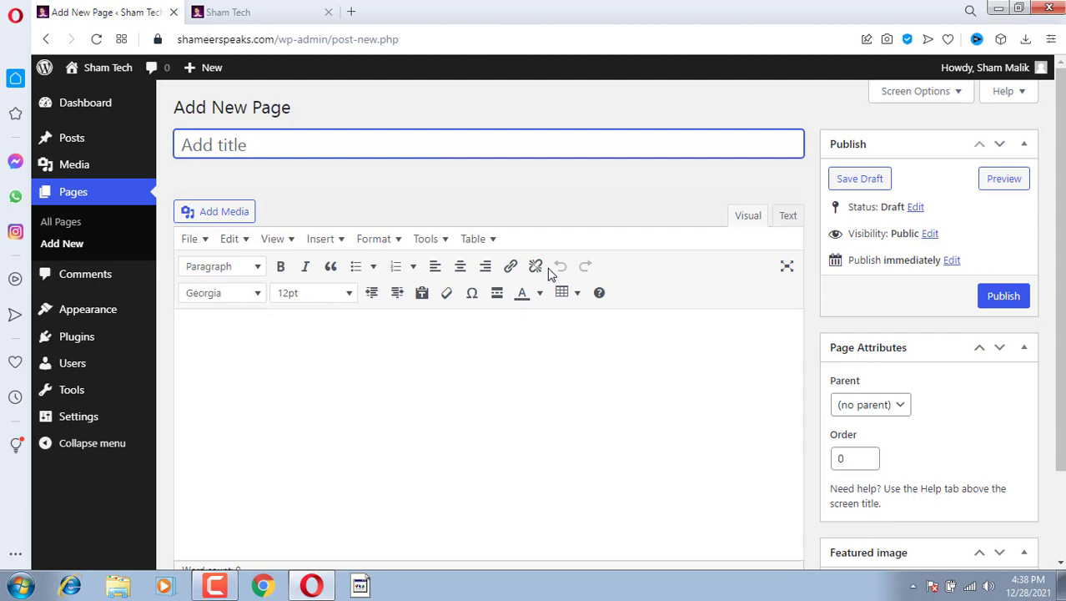
{"action": "type", "text": "FIMLS"}
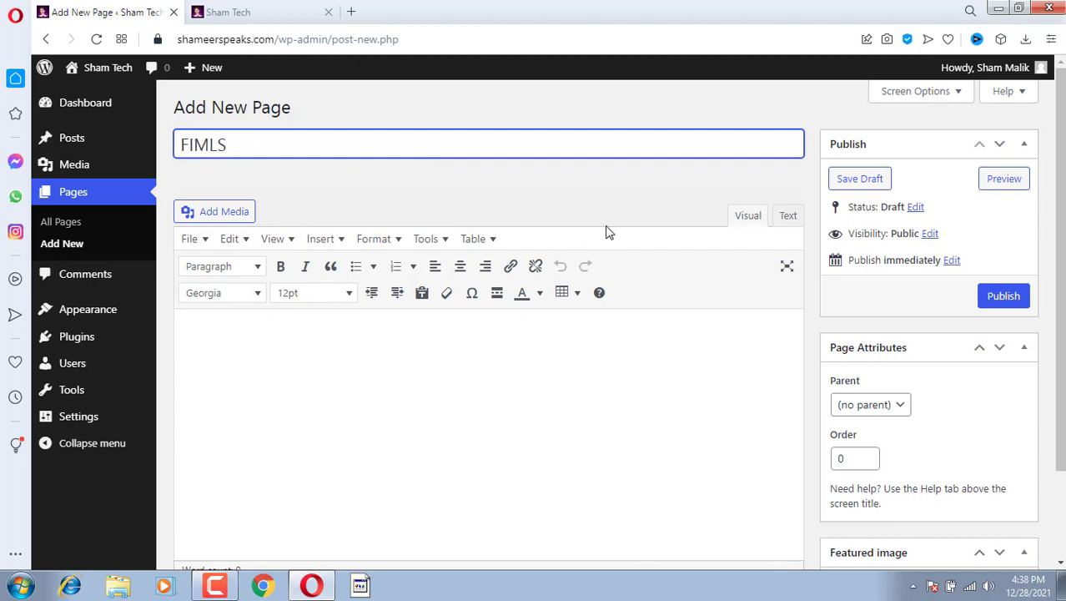
{"action": "key", "text": "BackSpace"}
{"action": "left_click", "coordinate": [1002, 297]}
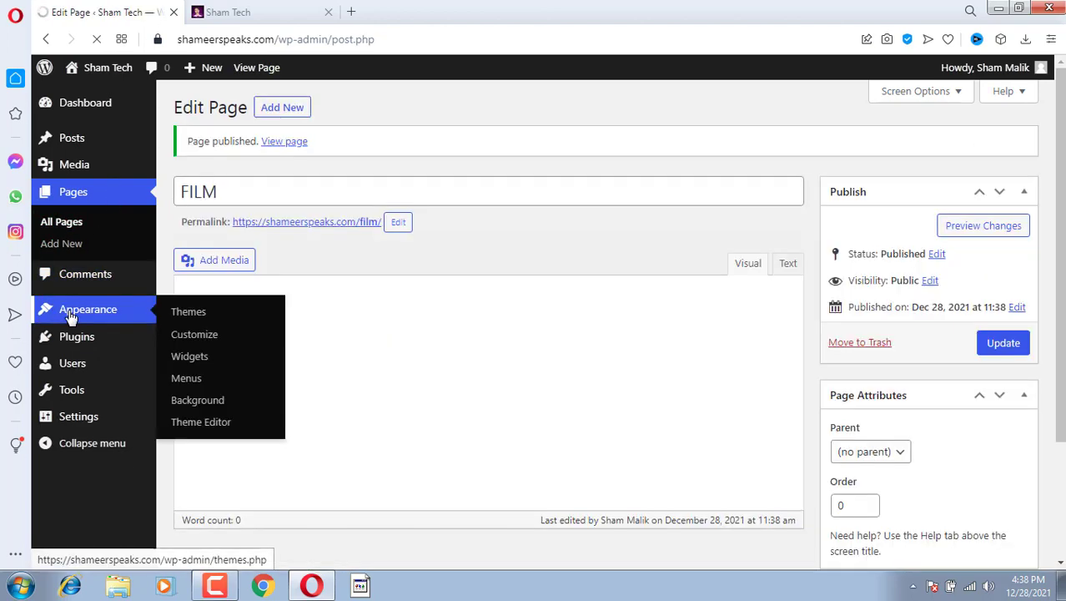
Step: Add the FILM page to the About menu in the menu editor
{"action": "left_click", "coordinate": [71, 315]}
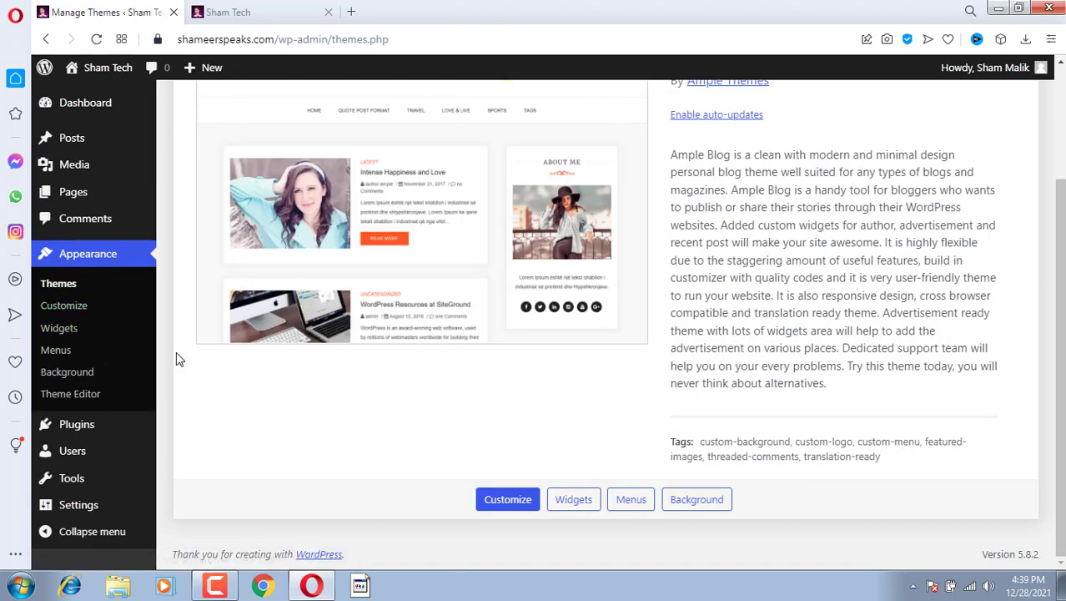
{"action": "scroll", "coordinate": [166, 355], "scroll_direction": "up", "scroll_amount": 2}
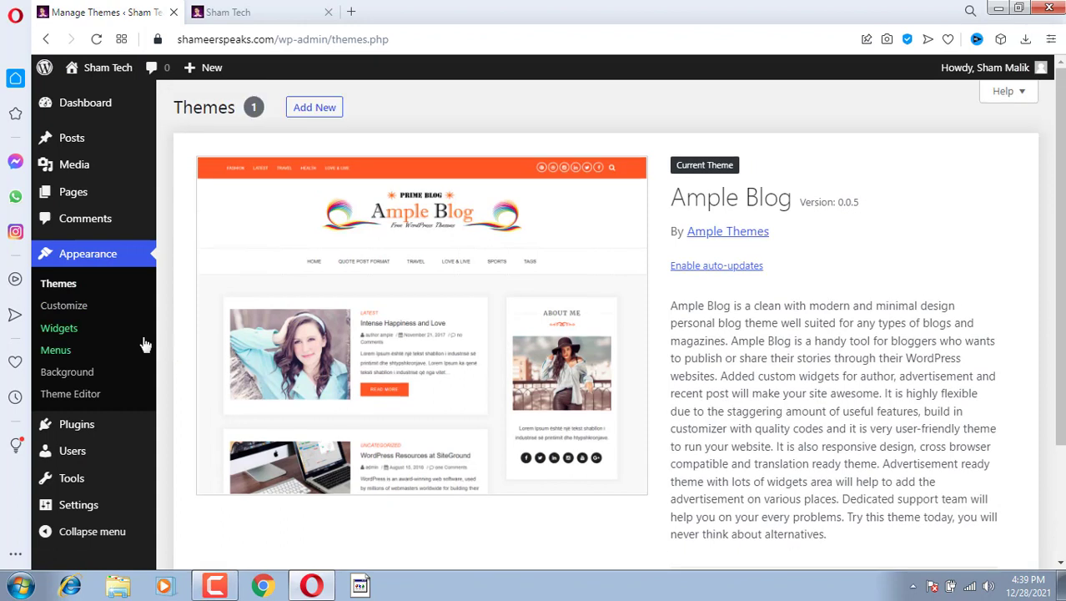
{"action": "left_click", "coordinate": [73, 351]}
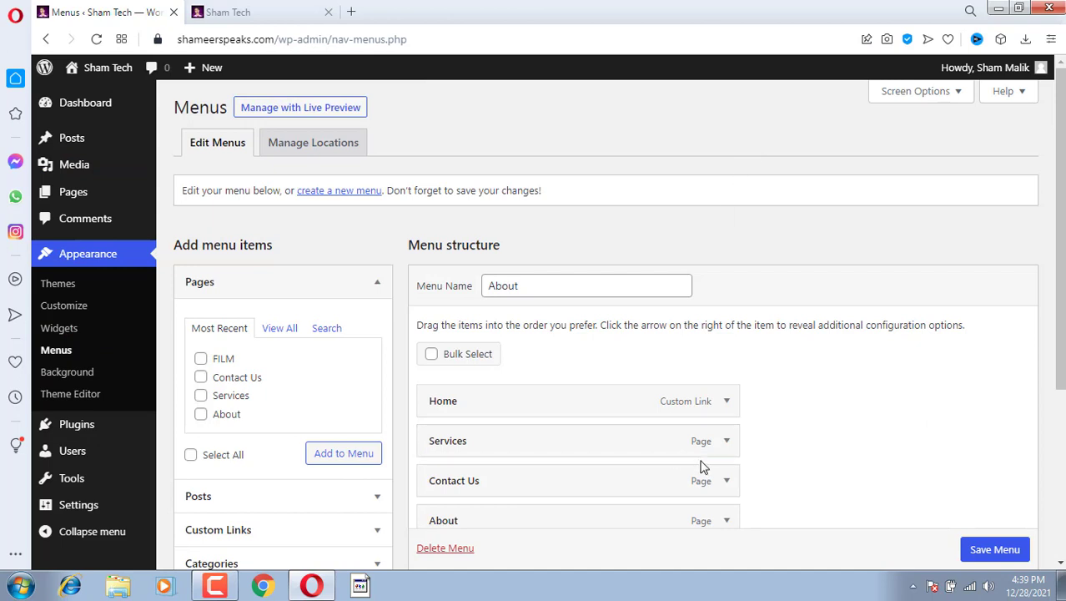
{"action": "scroll", "coordinate": [364, 374], "scroll_direction": "down", "scroll_amount": 1}
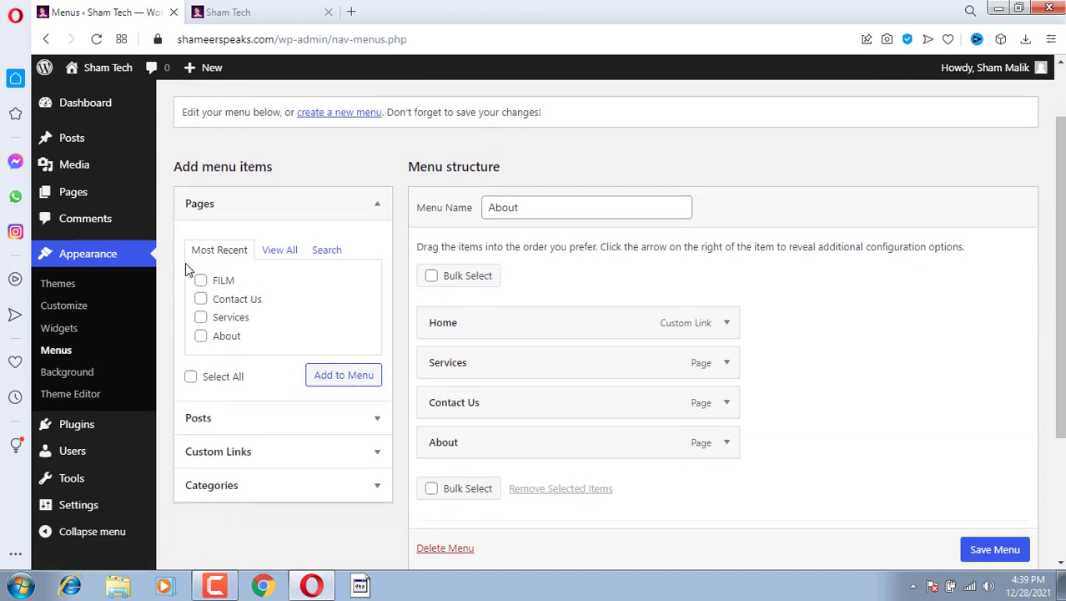
{"action": "left_click", "coordinate": [203, 282]}
{"action": "left_click", "coordinate": [338, 372]}
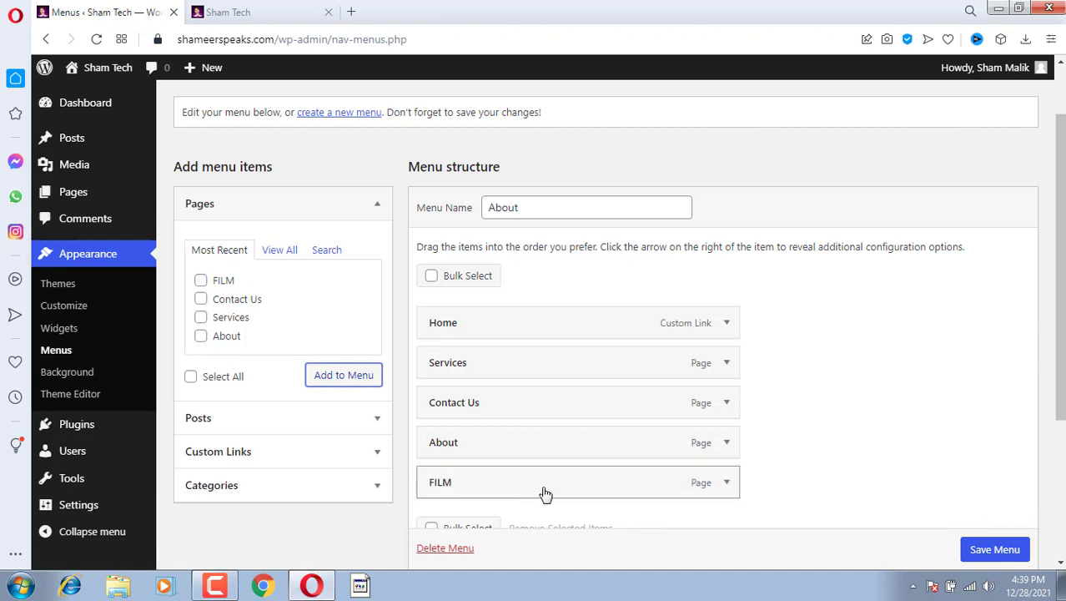
Step: Save the menu with FILM as a top-level item below About, and reload the live site to check its navigation
{"action": "left_click_drag", "start_coordinate": [542, 488], "coordinate": [582, 518]}
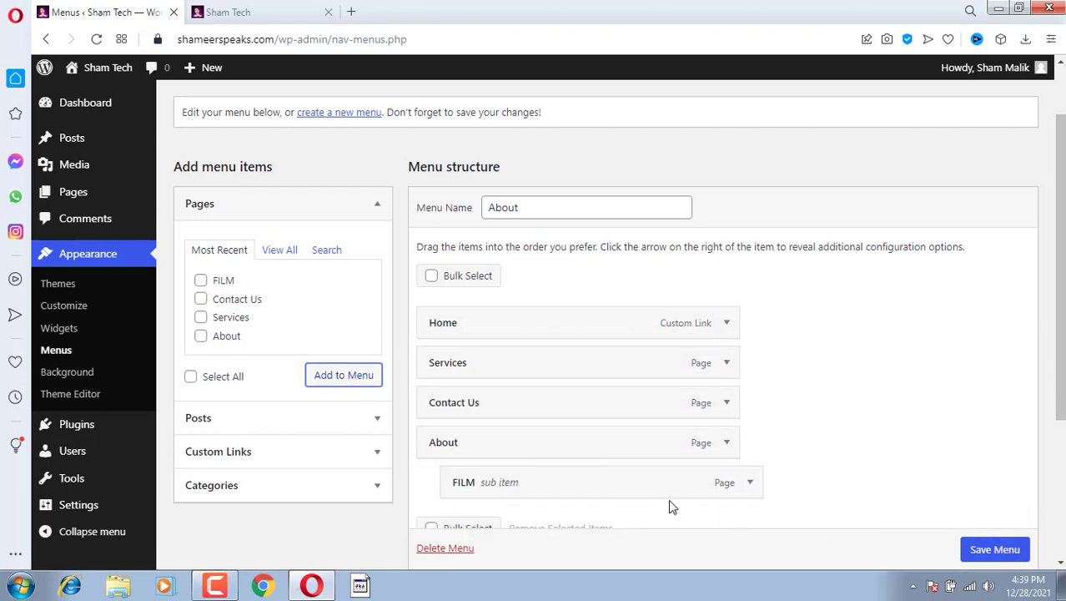
{"action": "left_click_drag", "start_coordinate": [637, 486], "coordinate": [616, 489]}
{"action": "left_click", "coordinate": [993, 549]}
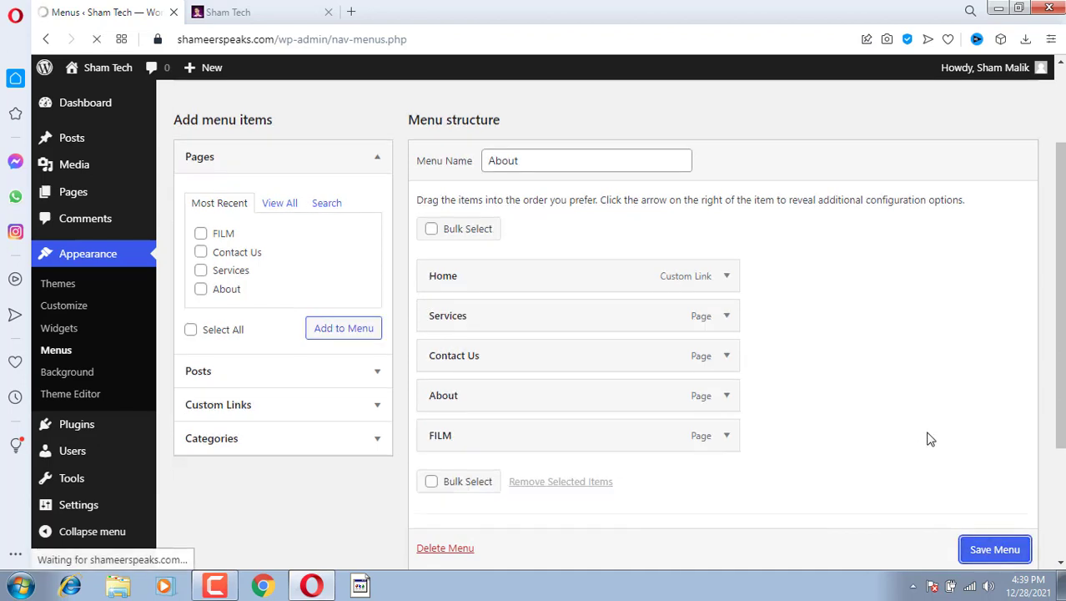
{"action": "left_click", "coordinate": [272, 10]}
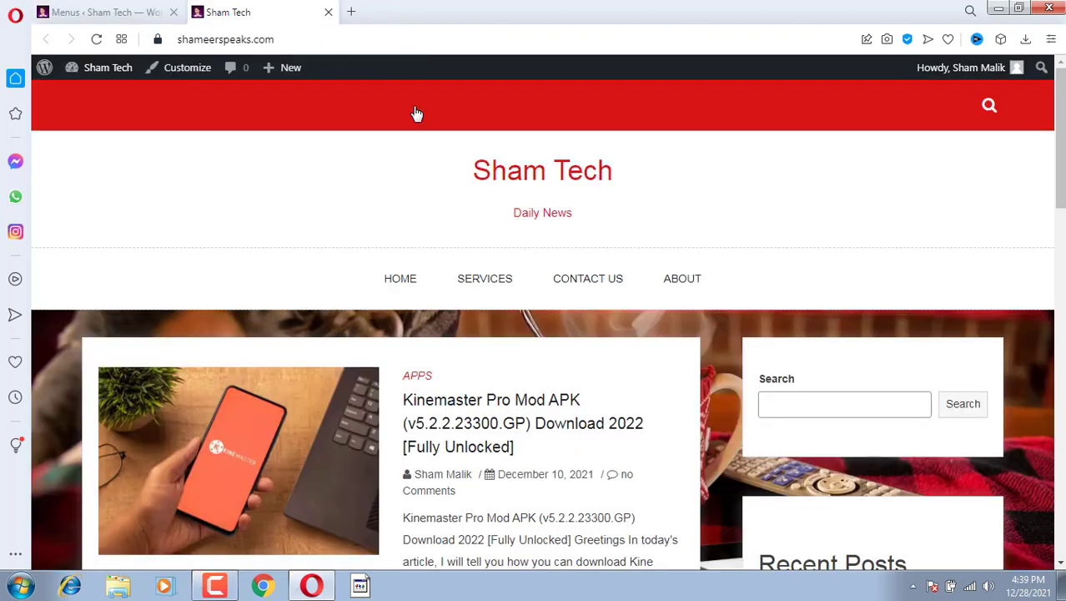
{"action": "left_click", "coordinate": [95, 39]}
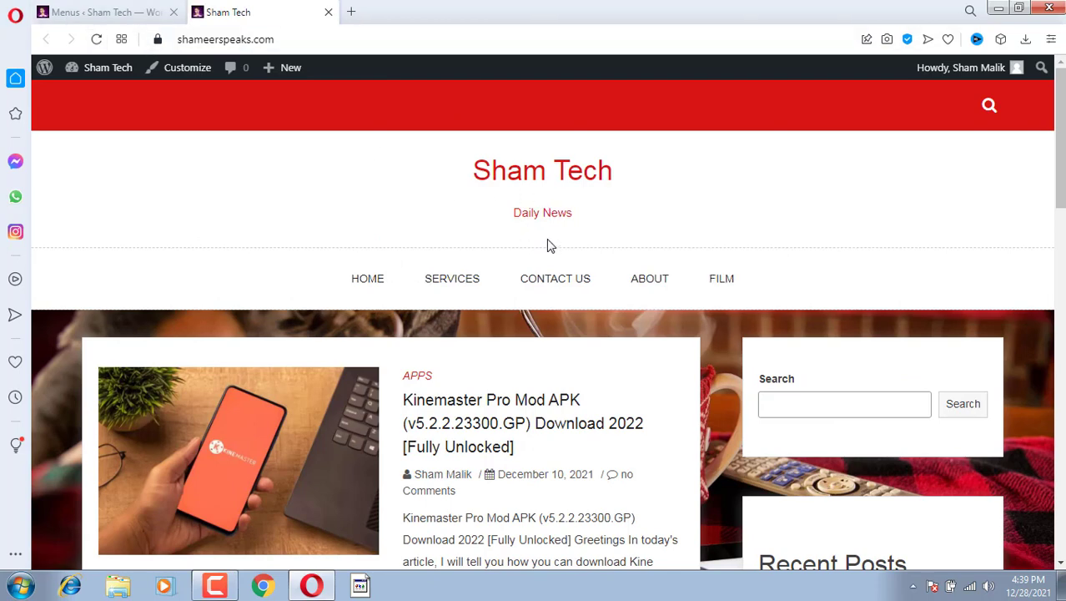
Step: Move the FILM item directly below Home in the menu structure and save the menu
{"action": "left_click", "coordinate": [114, 10]}
{"action": "scroll", "coordinate": [509, 466], "scroll_direction": "down", "scroll_amount": 3}
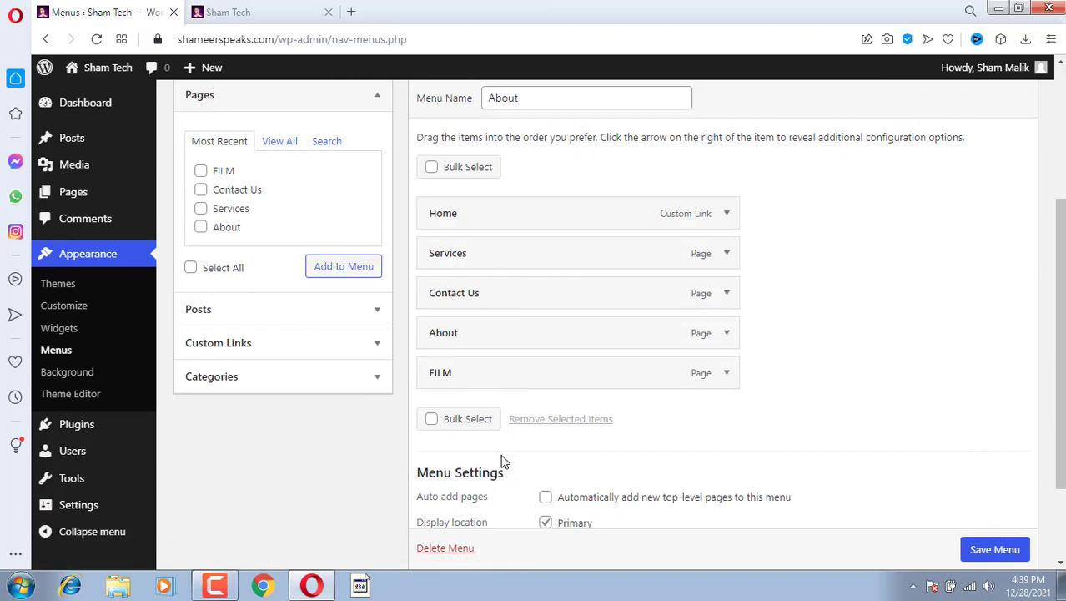
{"action": "left_click_drag", "start_coordinate": [462, 380], "coordinate": [461, 251]}
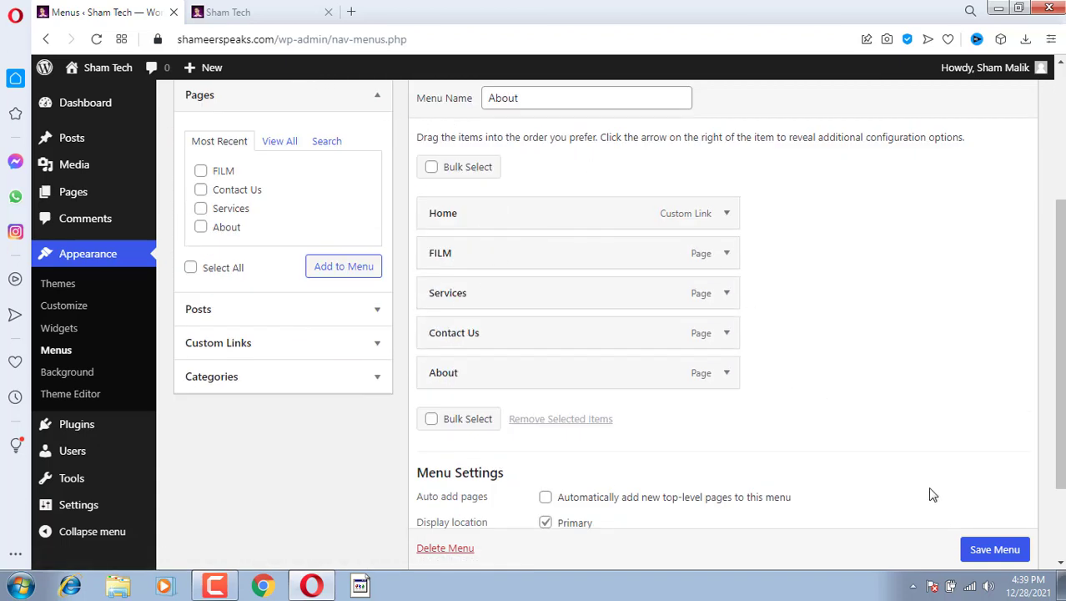
{"action": "left_click", "coordinate": [994, 548]}
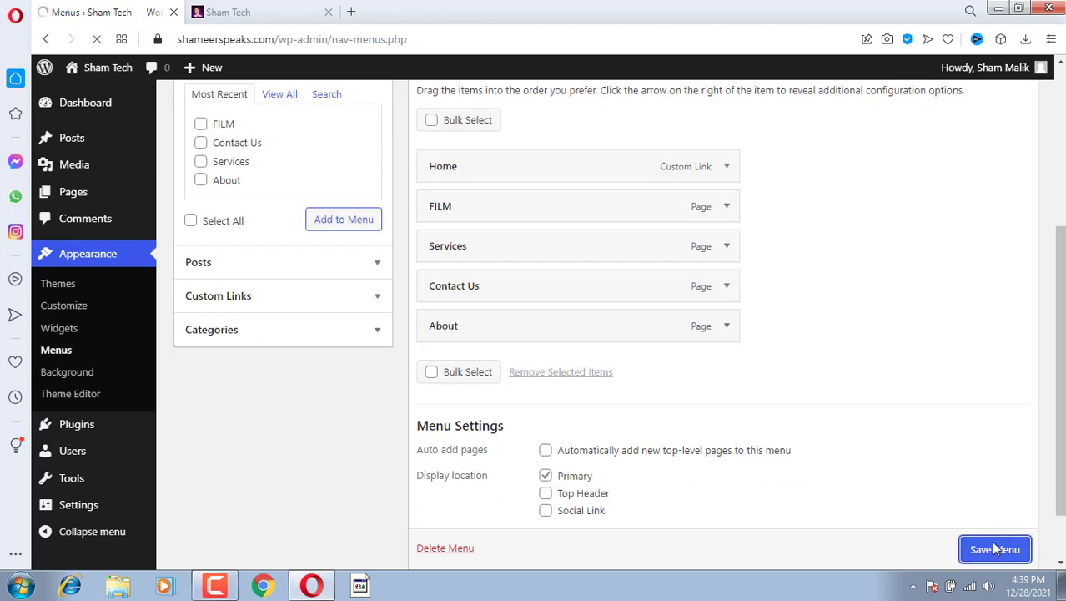
Step: Reload the live site and try its navigation links, including FILM, Contact Us and Home
{"action": "left_click", "coordinate": [244, 10]}
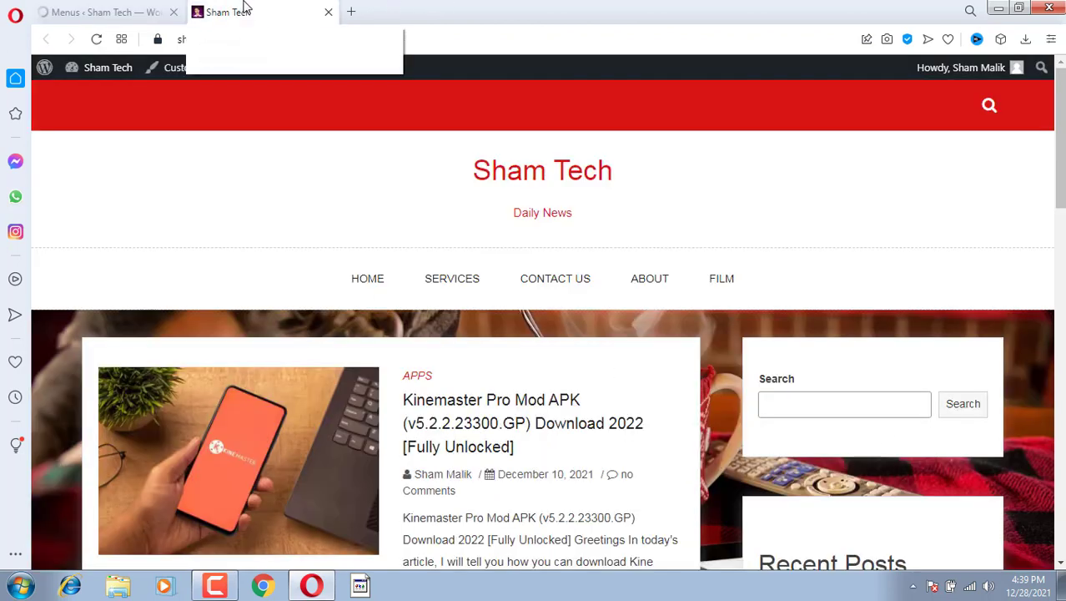
{"action": "left_click", "coordinate": [98, 39]}
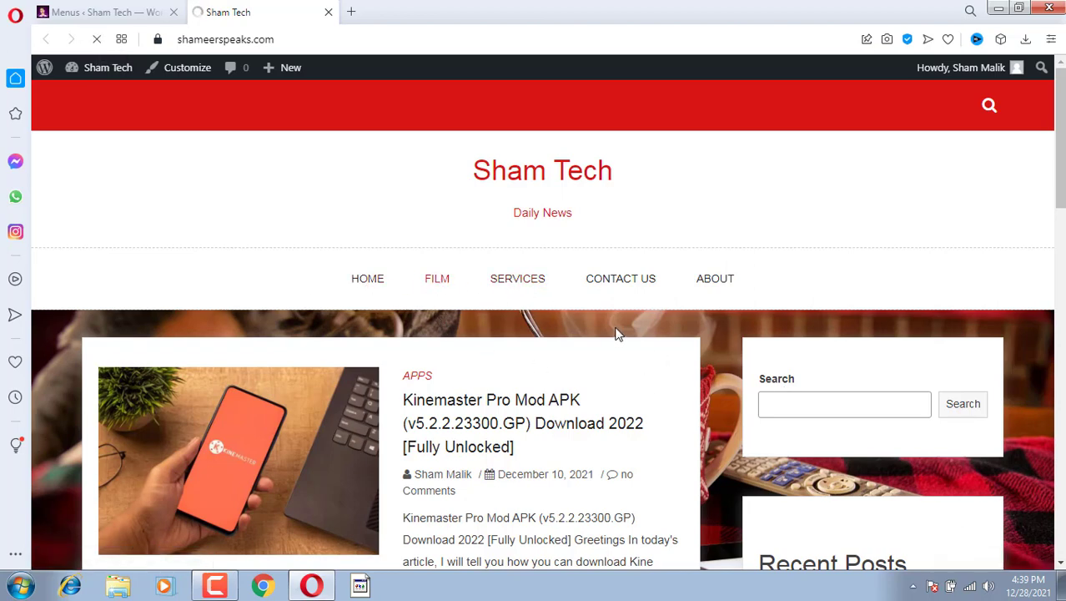
{"action": "left_click", "coordinate": [527, 277]}
{"action": "left_click", "coordinate": [534, 282]}
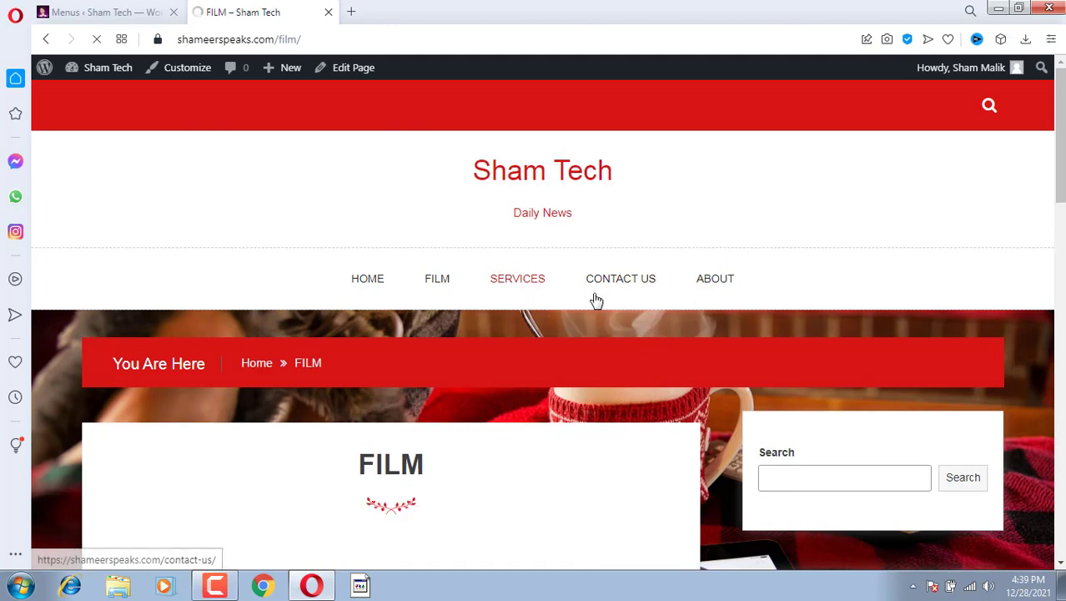
{"action": "left_click", "coordinate": [609, 287]}
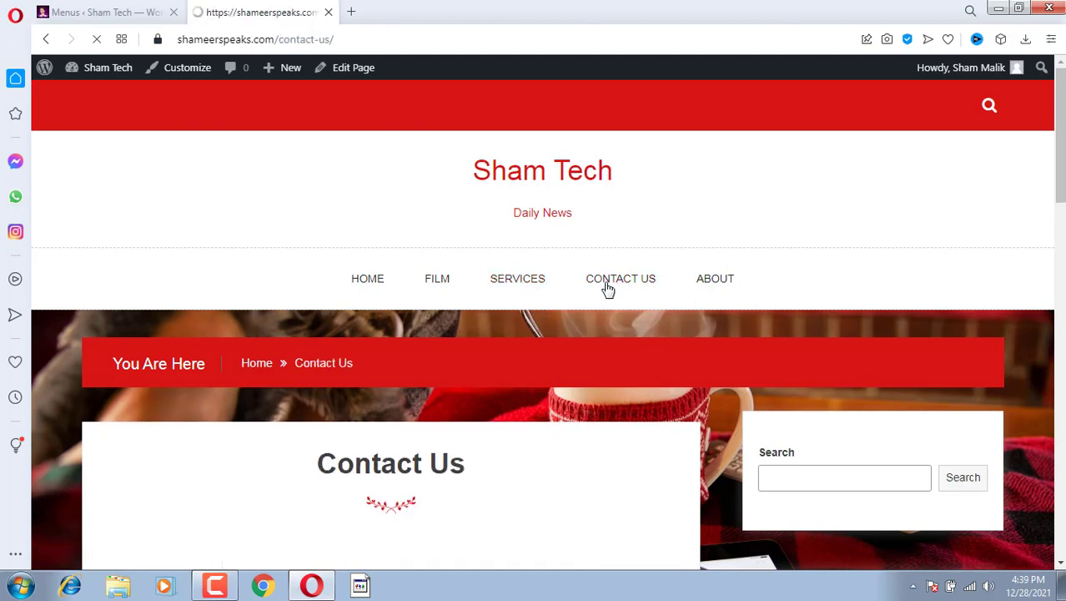
{"action": "left_click", "coordinate": [367, 288]}
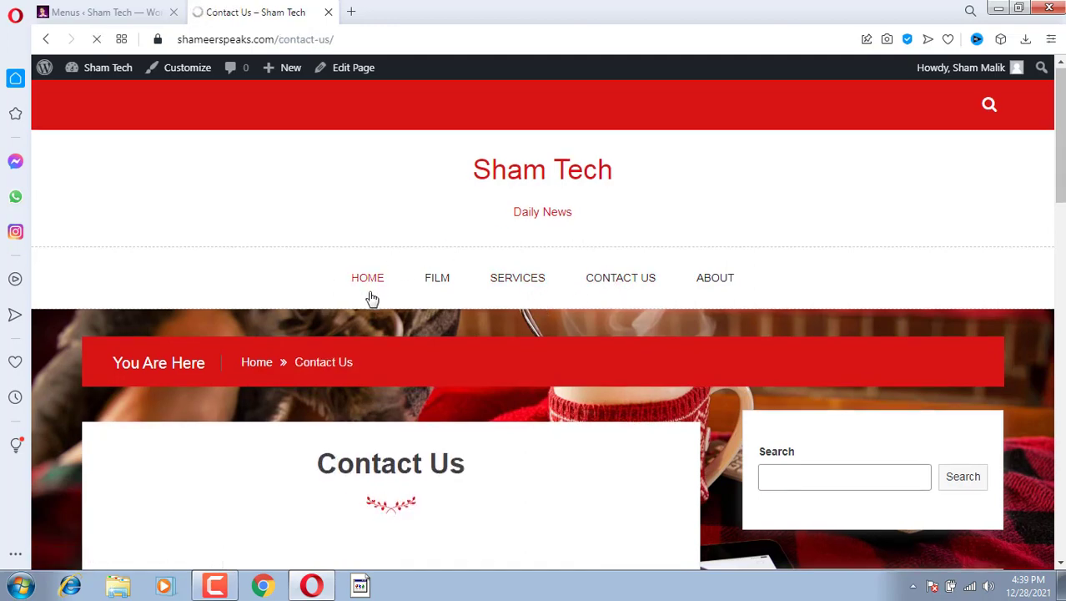
{"action": "scroll", "coordinate": [373, 297], "scroll_direction": "down", "scroll_amount": 3}
{"action": "scroll", "coordinate": [367, 334], "scroll_direction": "down", "scroll_amount": 3}
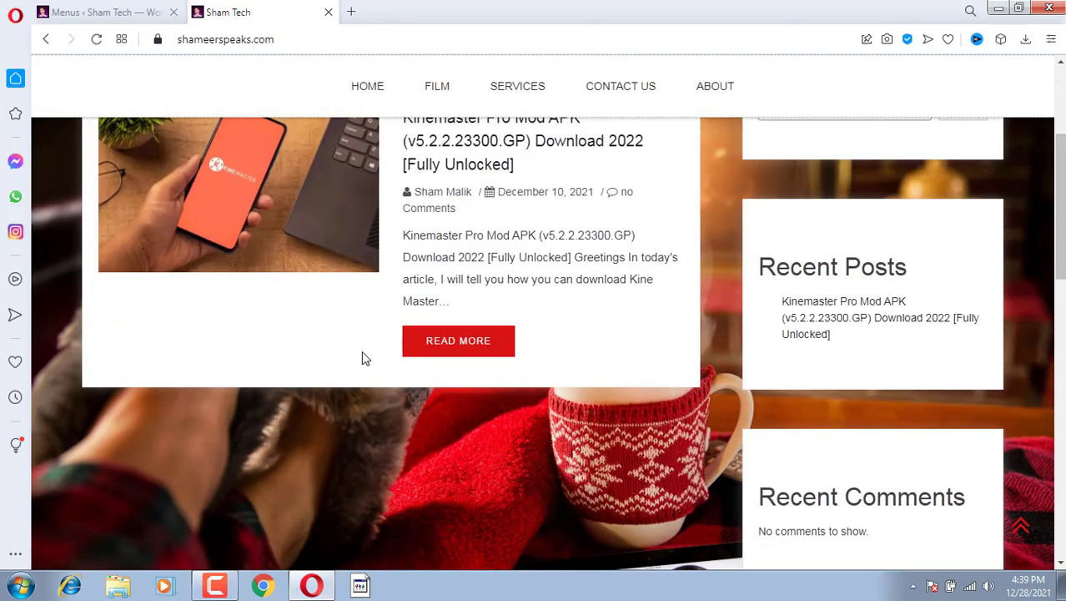
Step: Compare the saved menu structure with the live site's navigation bar, ending back at the menu editor's item list
{"action": "left_click", "coordinate": [141, 8]}
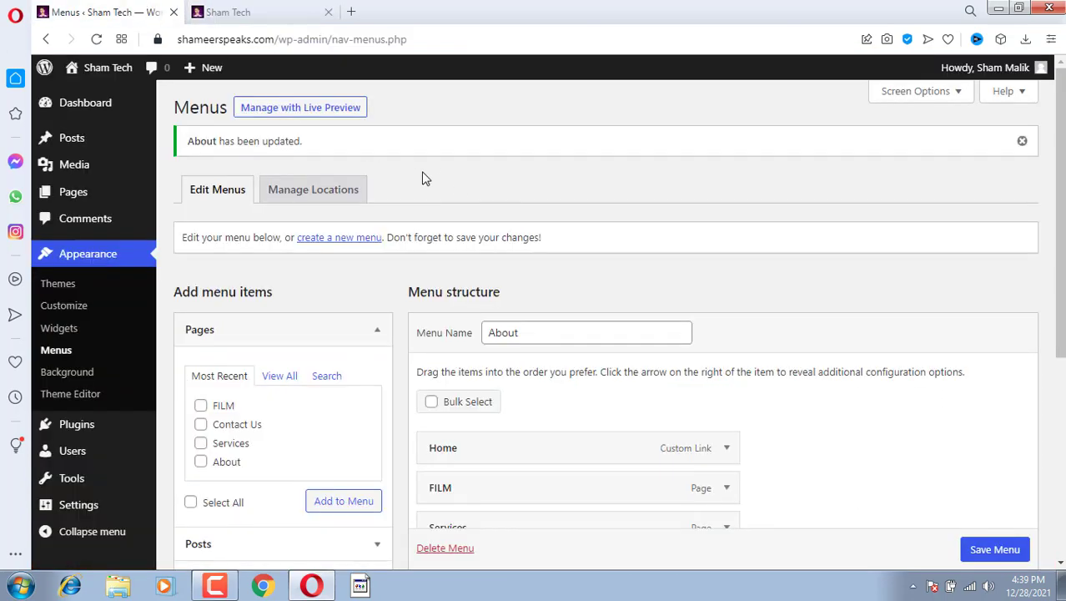
{"action": "left_click", "coordinate": [313, 13]}
{"action": "scroll", "coordinate": [509, 200], "scroll_direction": "up", "scroll_amount": 5}
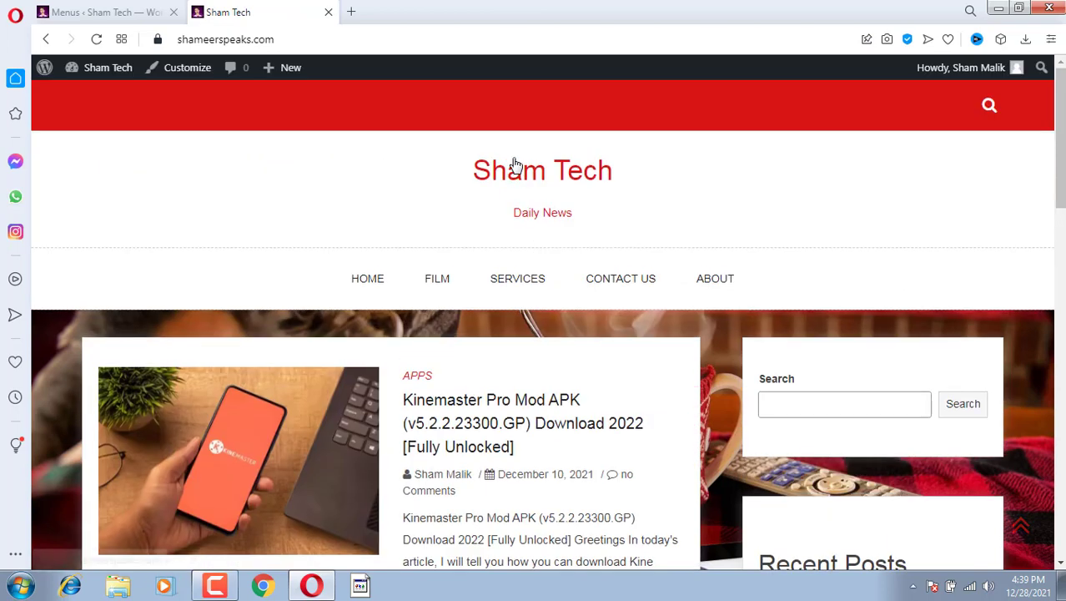
{"action": "left_click", "coordinate": [79, 7]}
{"action": "scroll", "coordinate": [522, 501], "scroll_direction": "down", "scroll_amount": 3}
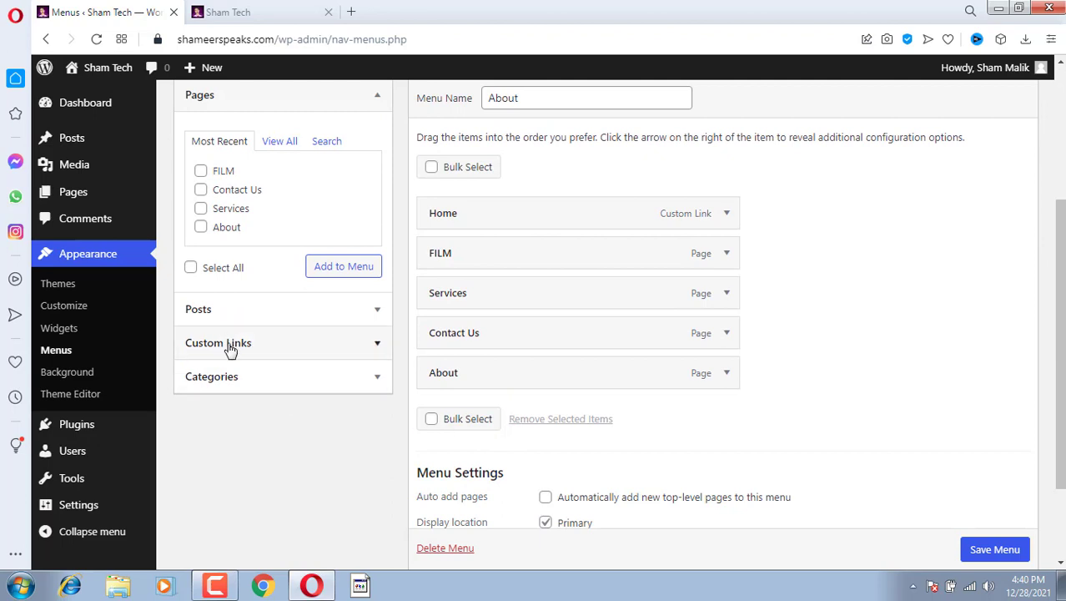
Step: Add a custom link to the menu with the URL "#!" and the link text "FIMLS 2"
{"action": "left_click", "coordinate": [231, 348]}
{"action": "left_click", "coordinate": [321, 215]}
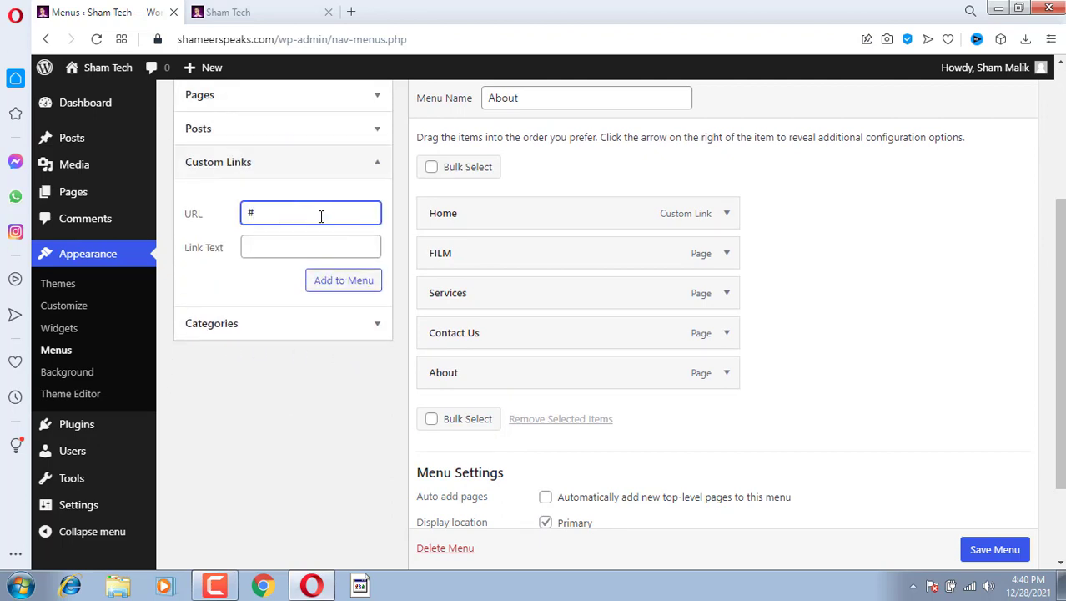
{"action": "left_click", "coordinate": [285, 254]}
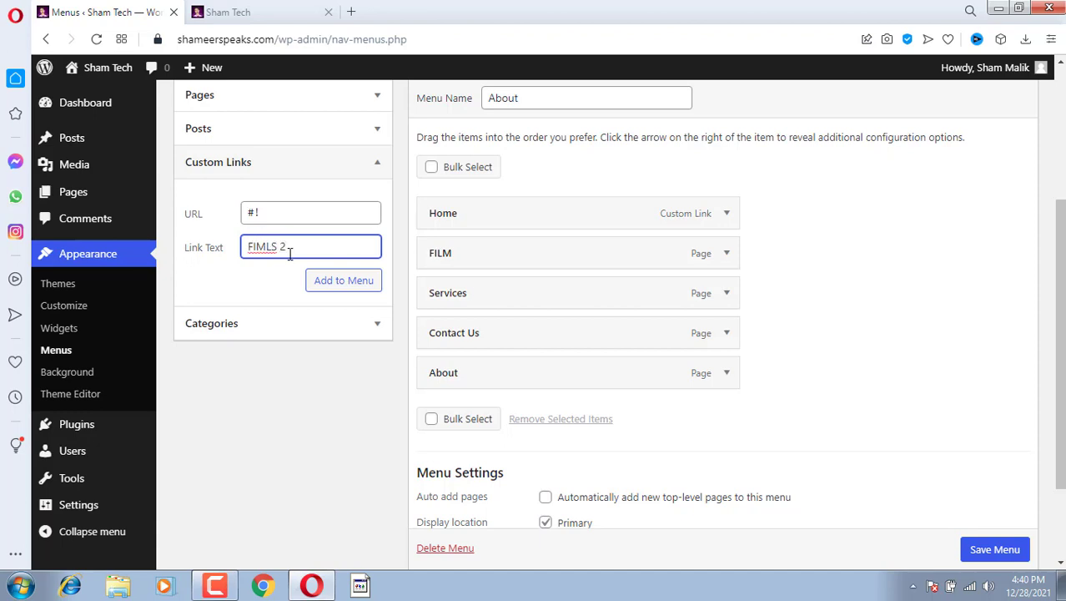
{"action": "left_click", "coordinate": [333, 284]}
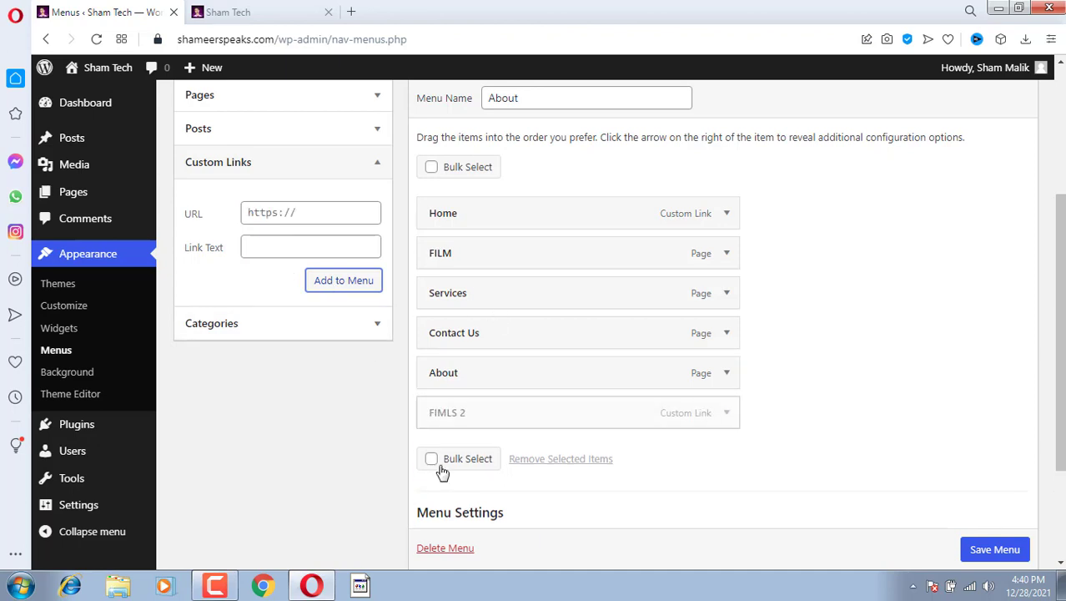
Step: Save the menu with the new custom link and reload the live site
{"action": "left_click", "coordinate": [1011, 550]}
{"action": "left_click", "coordinate": [215, 9]}
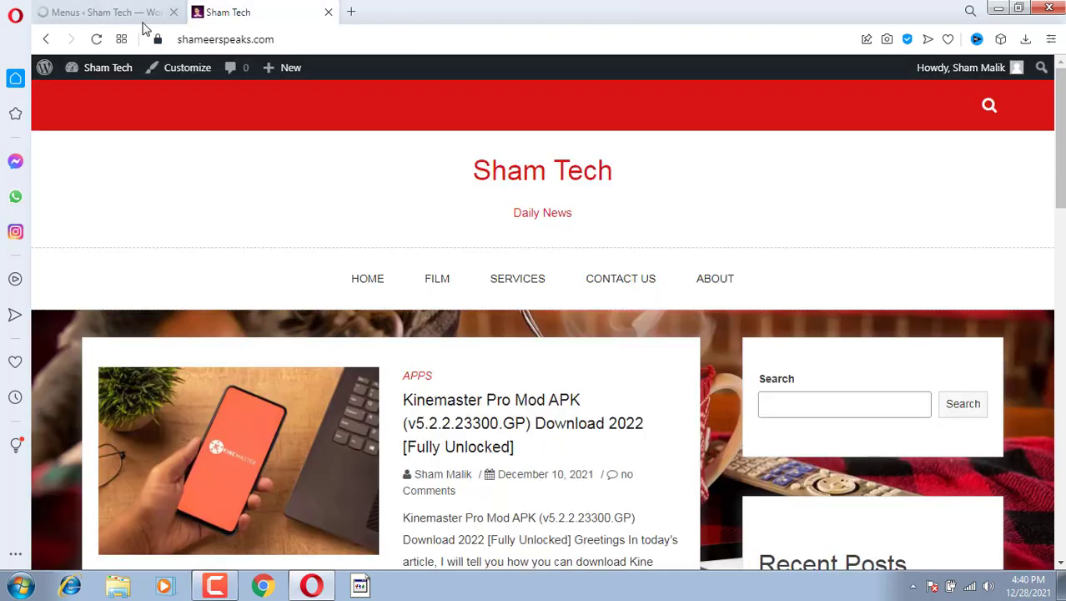
{"action": "left_click", "coordinate": [97, 43]}
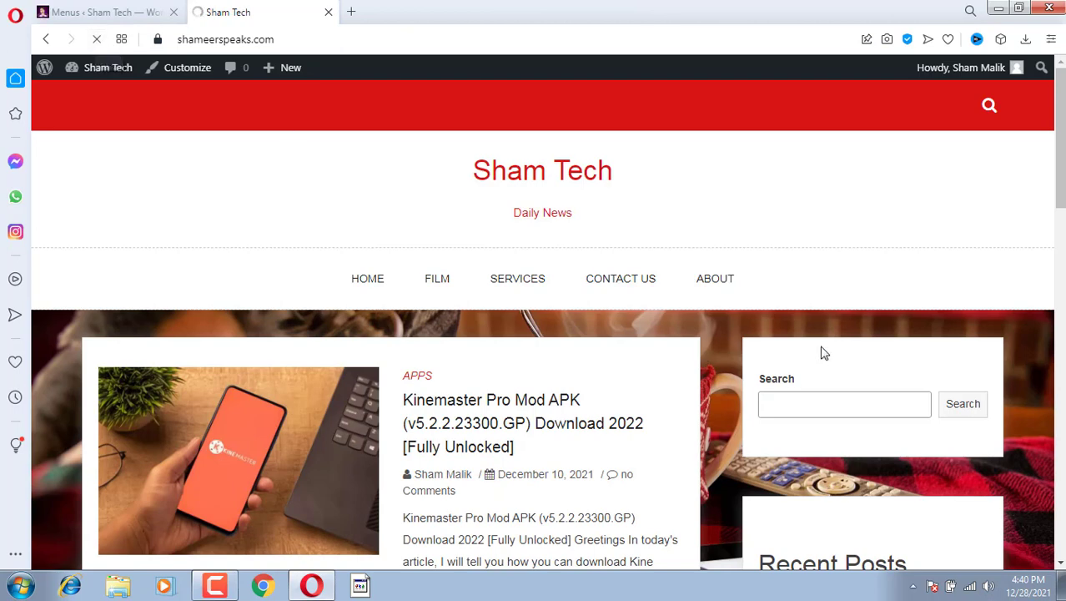
Step: Nest the FIMLS 2 item as a sub item directly under FILM in the menu structure and save the menu
{"action": "left_click", "coordinate": [100, 11]}
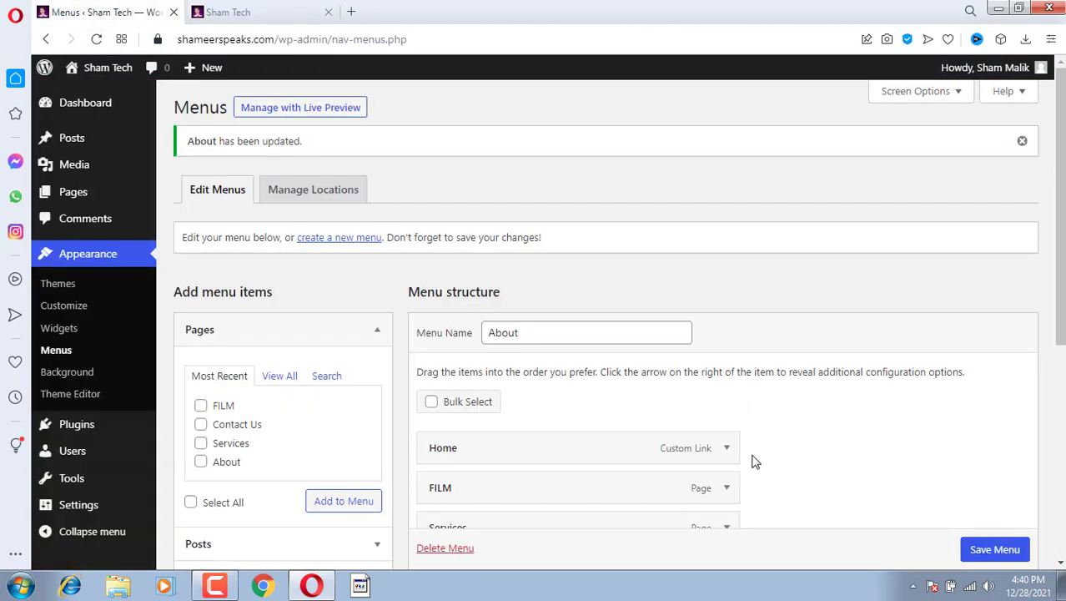
{"action": "scroll", "coordinate": [751, 492], "scroll_direction": "down", "scroll_amount": 2}
{"action": "scroll", "coordinate": [561, 492], "scroll_direction": "down", "scroll_amount": 2}
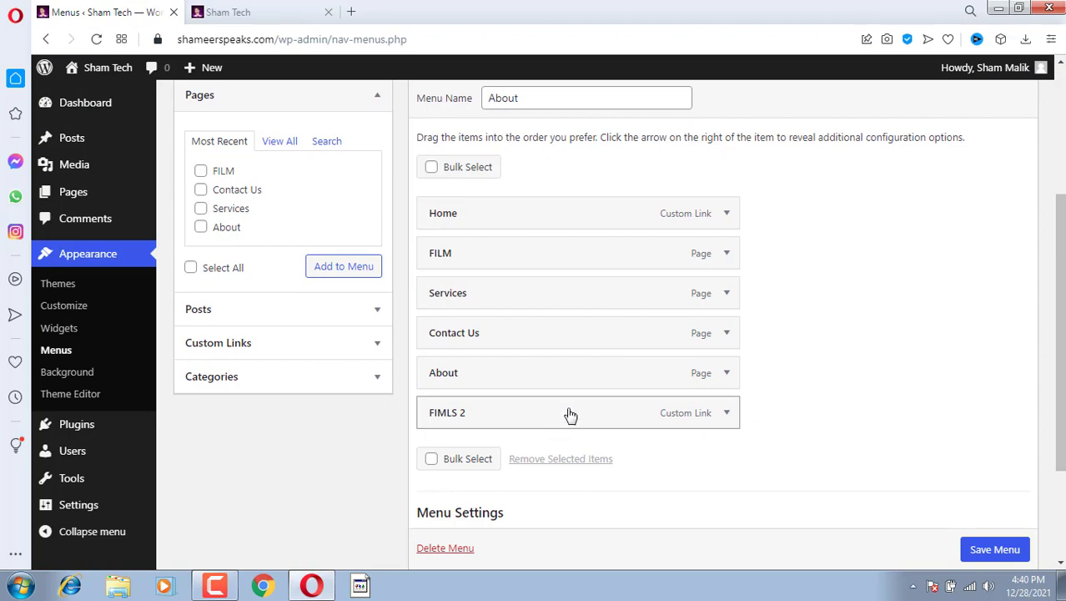
{"action": "left_click_drag", "start_coordinate": [567, 412], "coordinate": [538, 286]}
{"action": "mouse_move", "coordinate": [476, 299]}
{"action": "left_mouse_down"}
{"action": "mouse_move", "coordinate": [445, 298]}
{"action": "mouse_move", "coordinate": [495, 298]}
{"action": "left_mouse_up"}
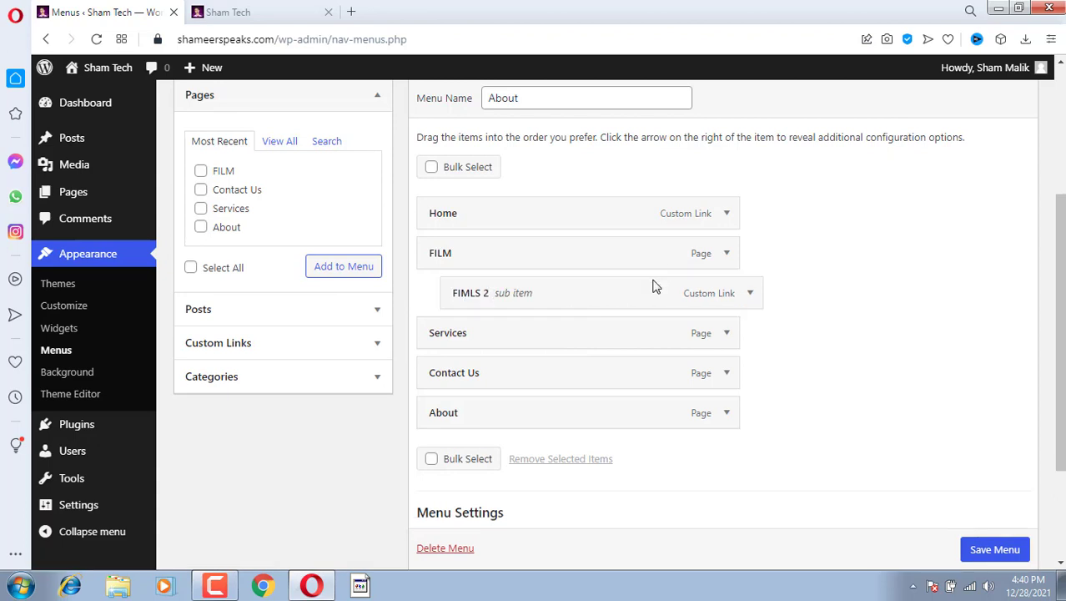
{"action": "left_click", "coordinate": [995, 549]}
{"action": "scroll", "coordinate": [995, 549], "scroll_direction": "down", "scroll_amount": 1}
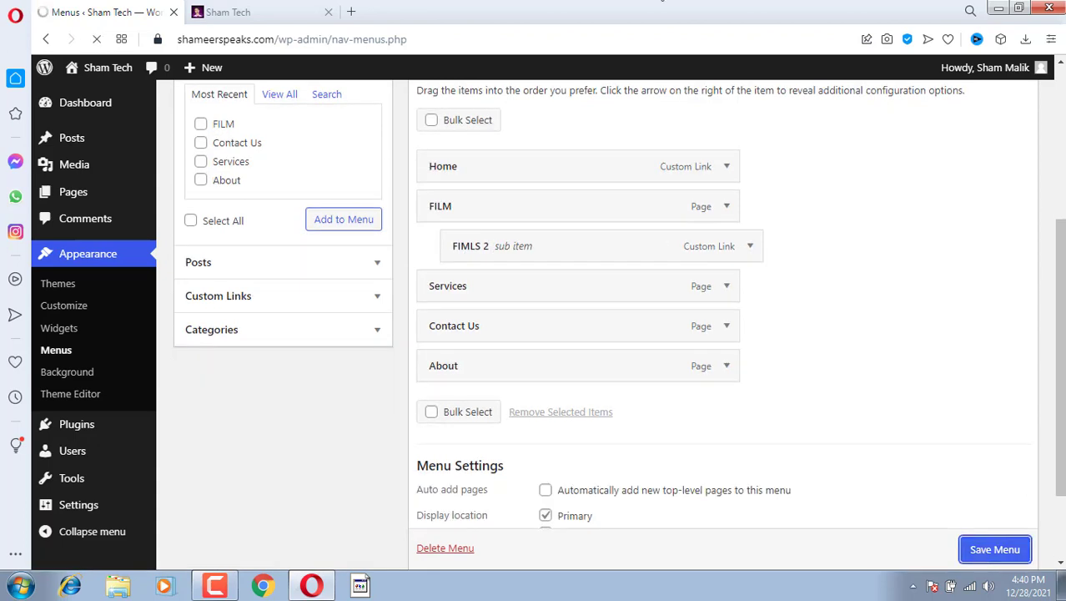
Step: Reload the live site, try the FIMLS 2 link in the FILM submenu, and return to the menu editor
{"action": "left_click", "coordinate": [297, 10]}
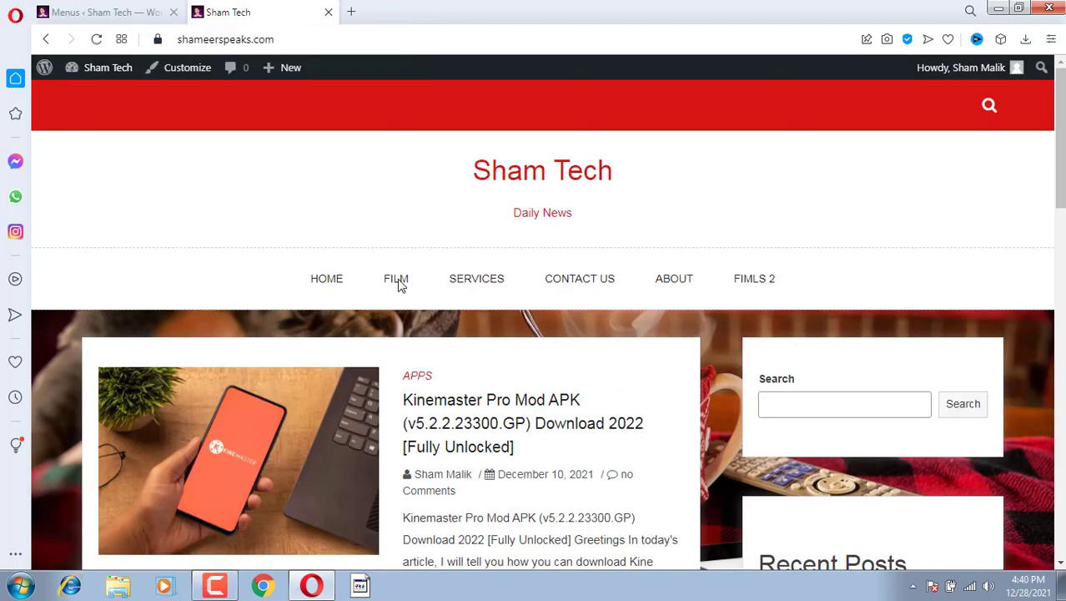
{"action": "left_click", "coordinate": [96, 39]}
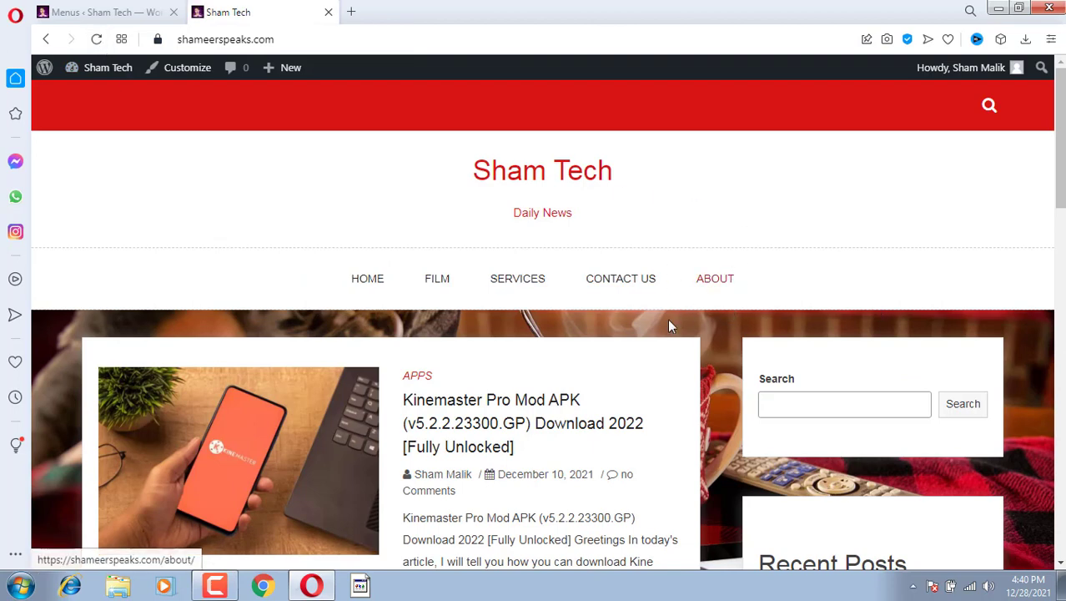
{"action": "mouse_move", "coordinate": [437, 303]}
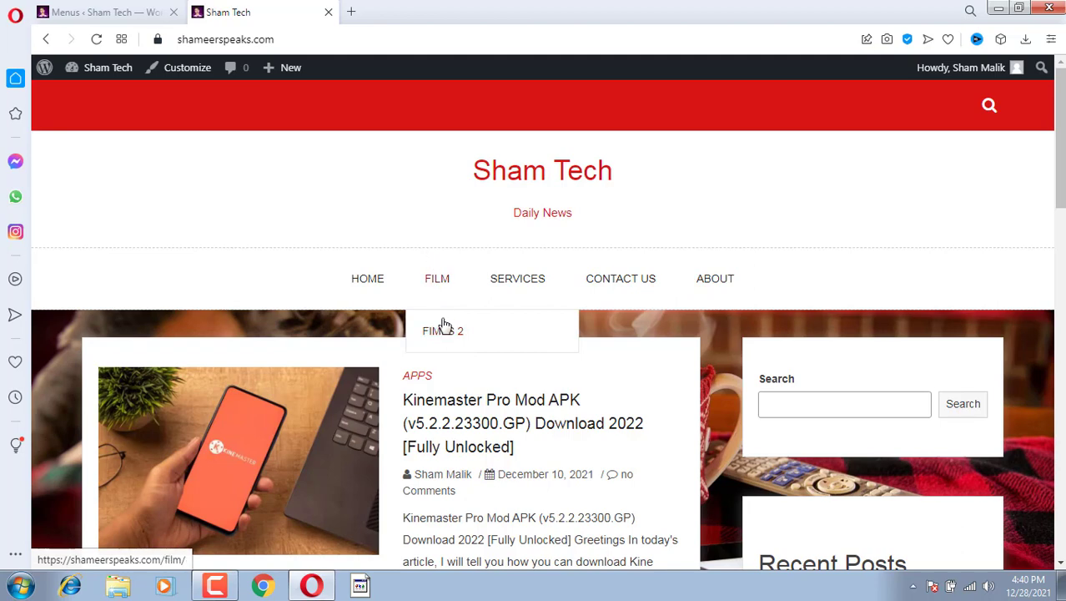
{"action": "left_click", "coordinate": [460, 340]}
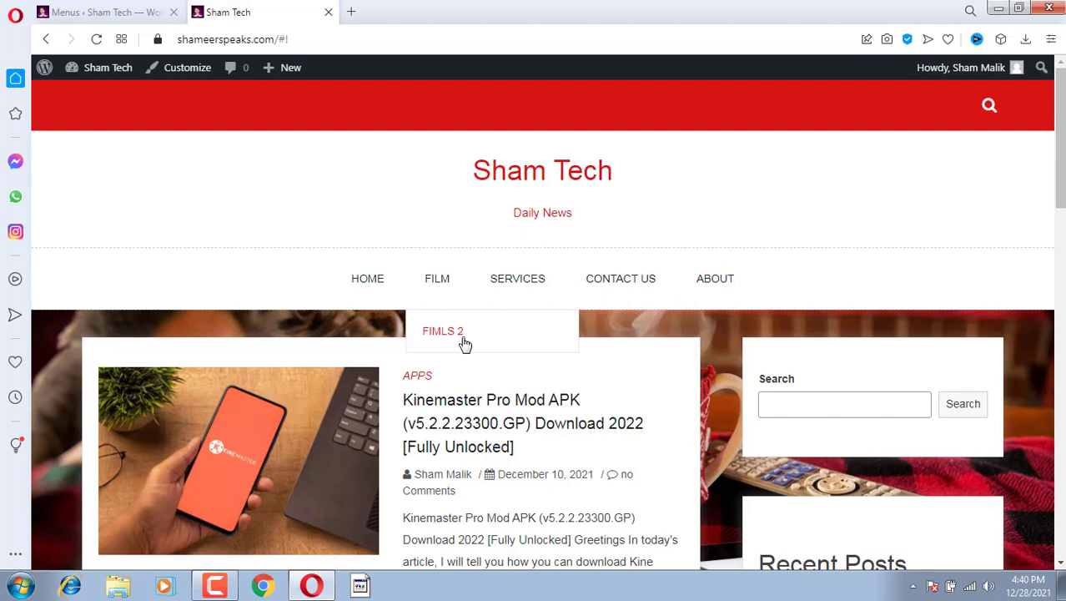
{"action": "left_click", "coordinate": [120, 10]}
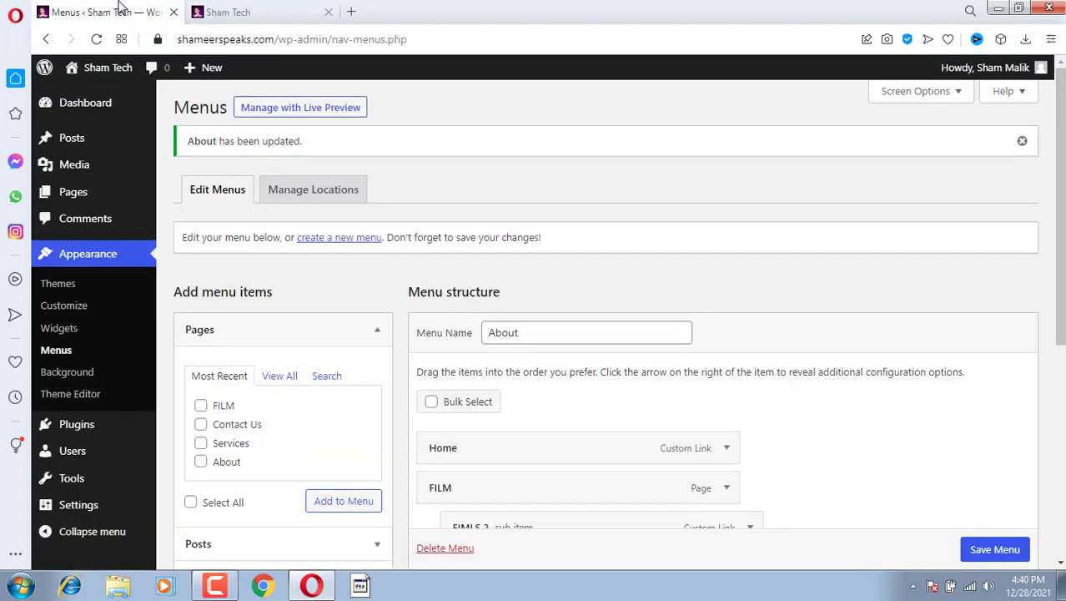